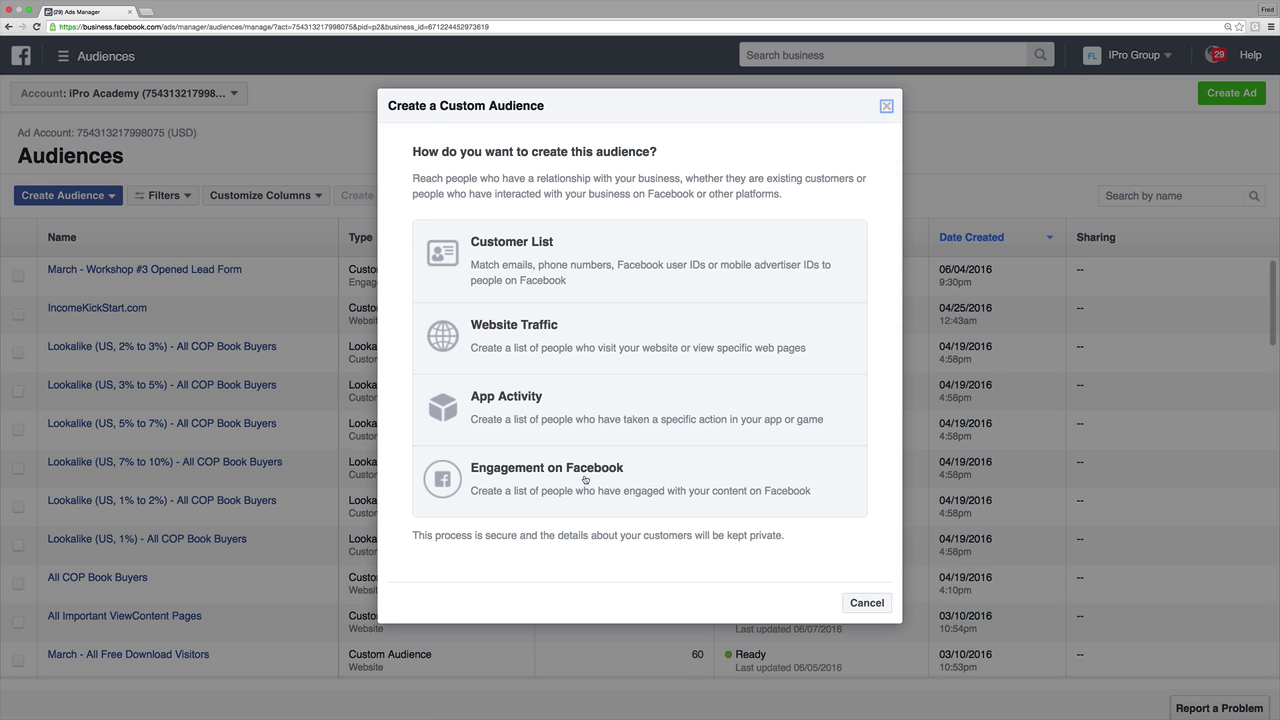
Start a custom audience based on Facebook lead ad engagement, using the Traffic Trilogy Book Download lead form.
click(585, 480)
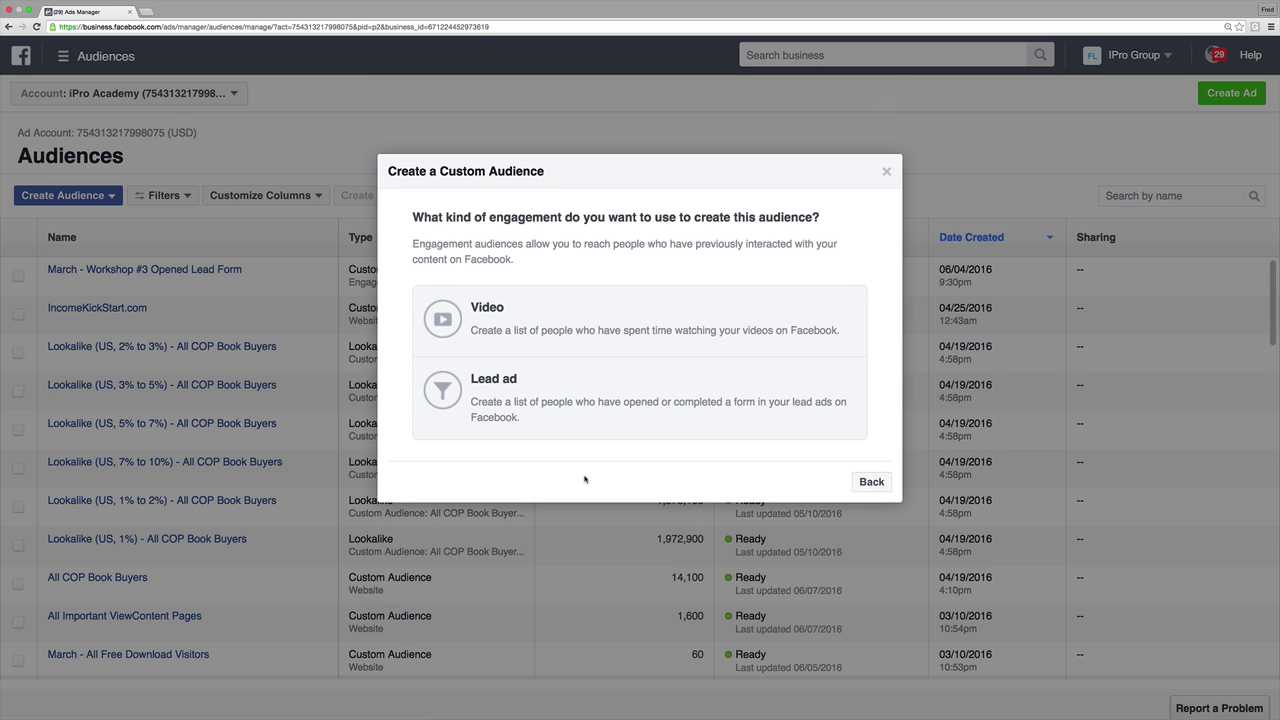
click(567, 422)
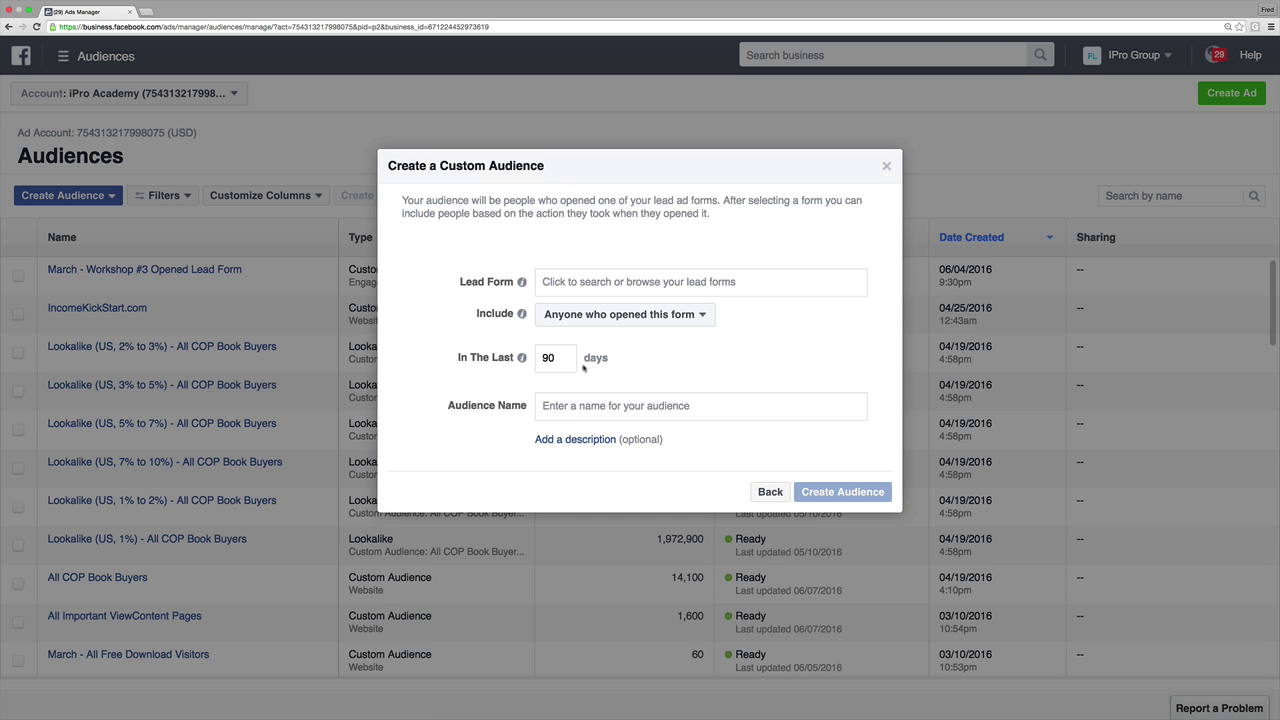
click(598, 289)
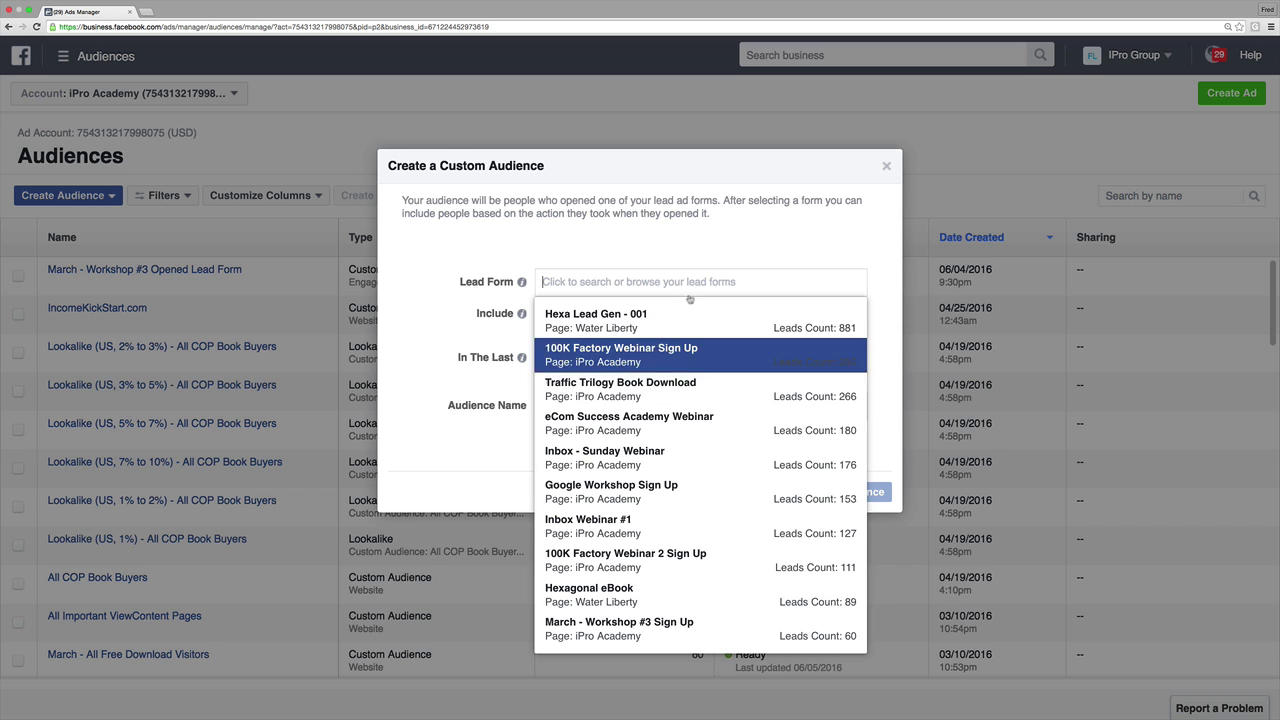
click(670, 393)
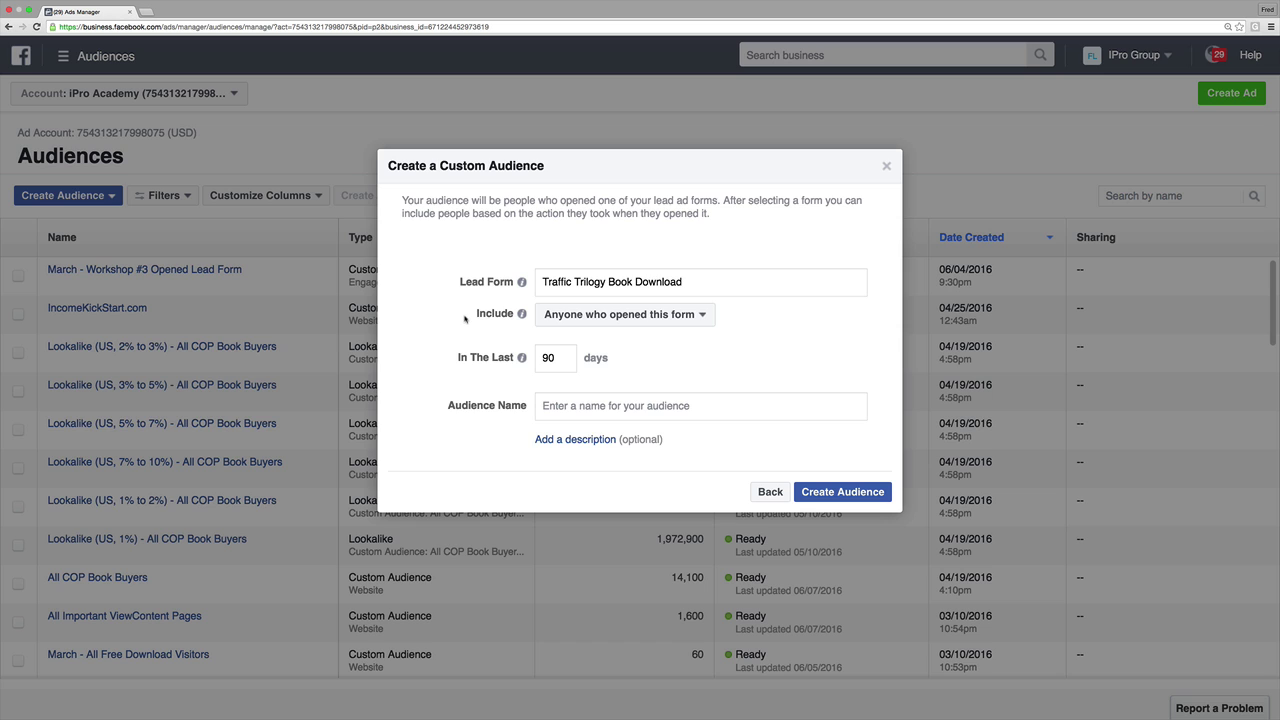
Set the audience to include people who opened but didn't submit the form.
click(641, 326)
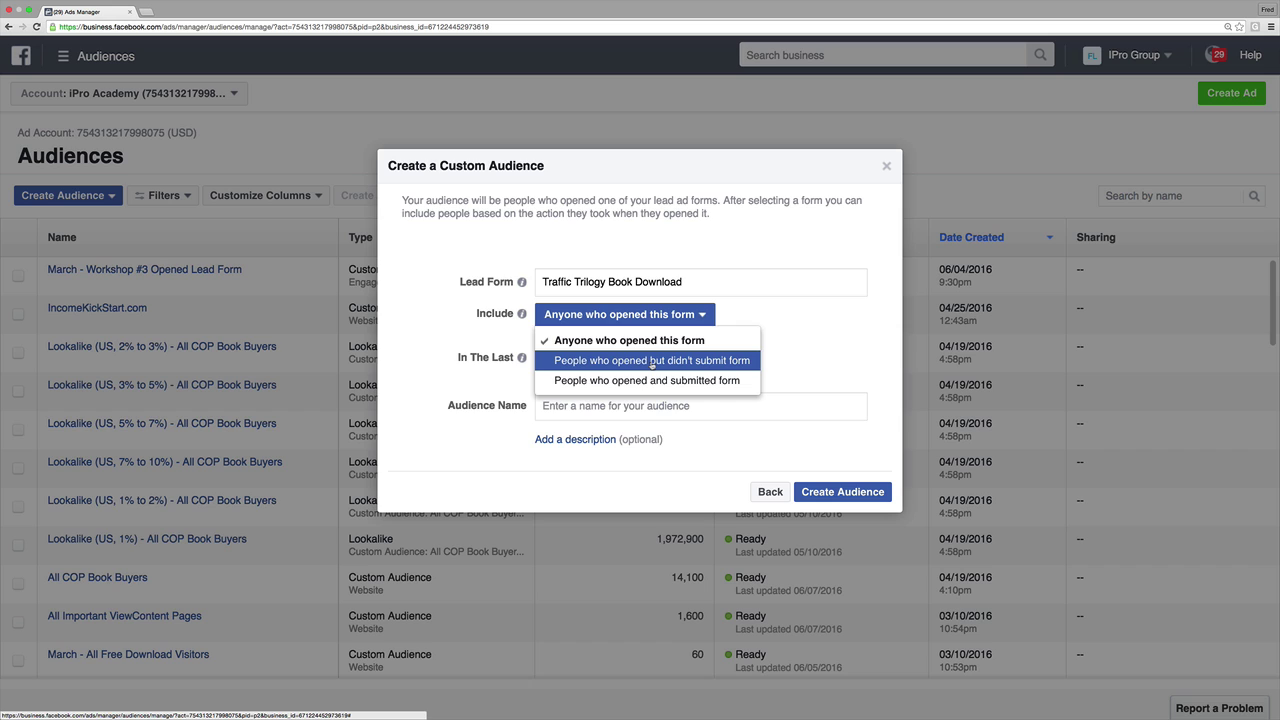
click(830, 363)
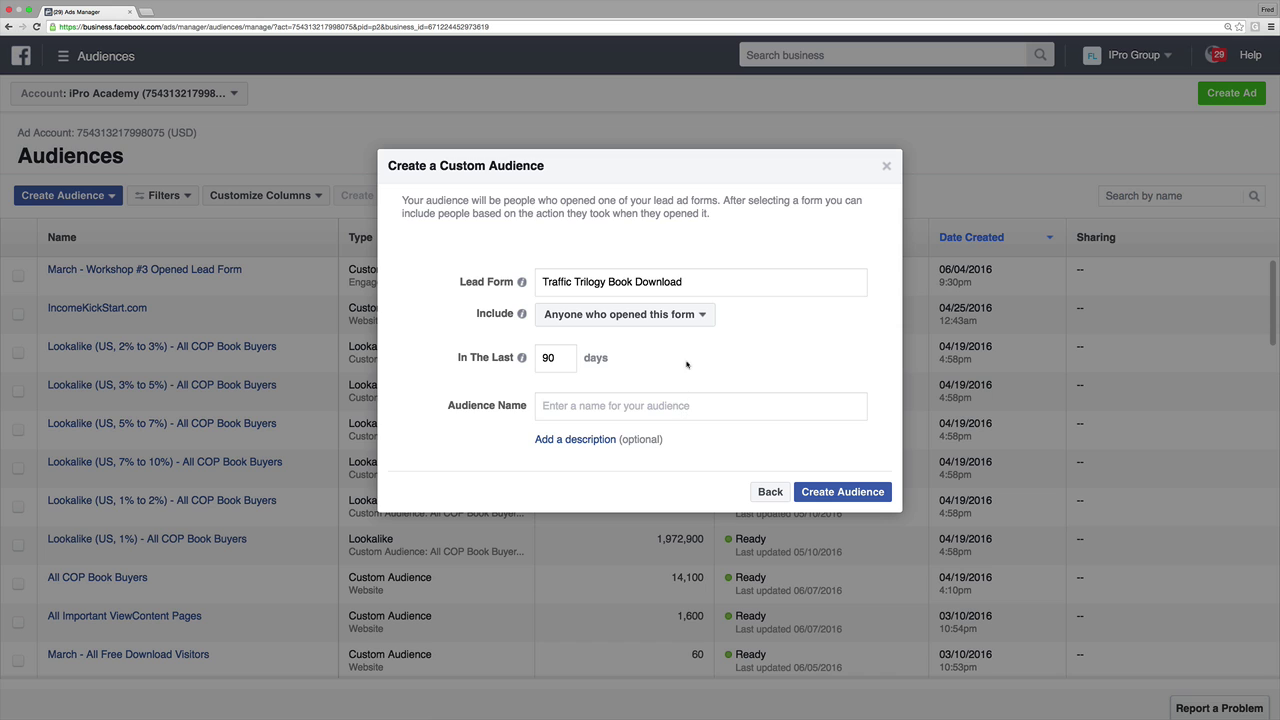
click(625, 314)
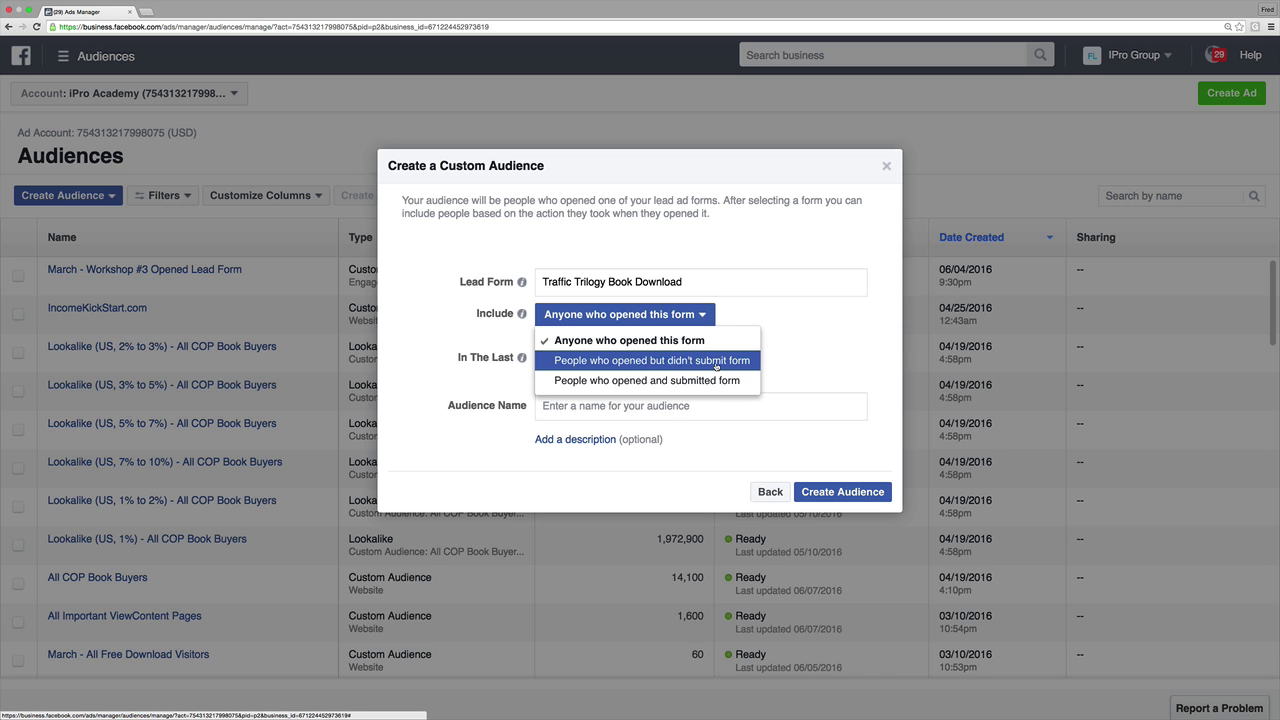
click(716, 366)
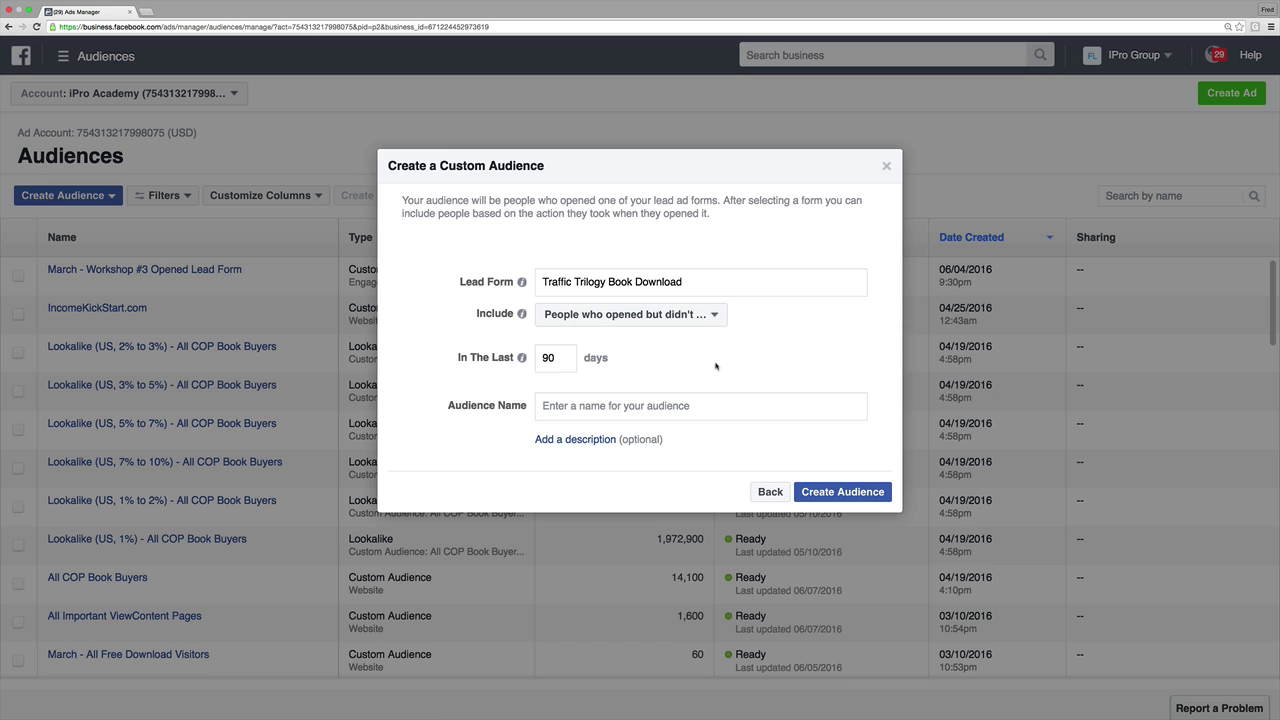
click(617, 406)
click(724, 318)
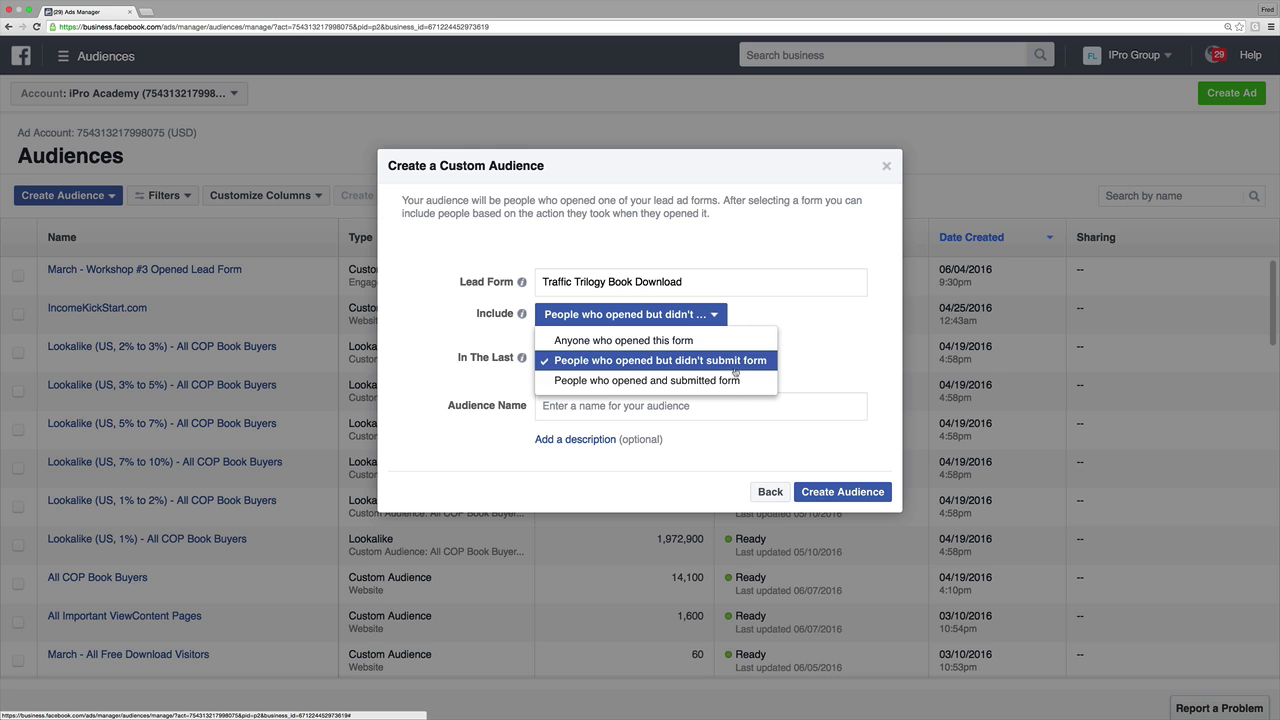
click(817, 388)
Name the audience "People Who Did Not Opt-In to Traffic Trilogy".
click(746, 405)
text(Peo)
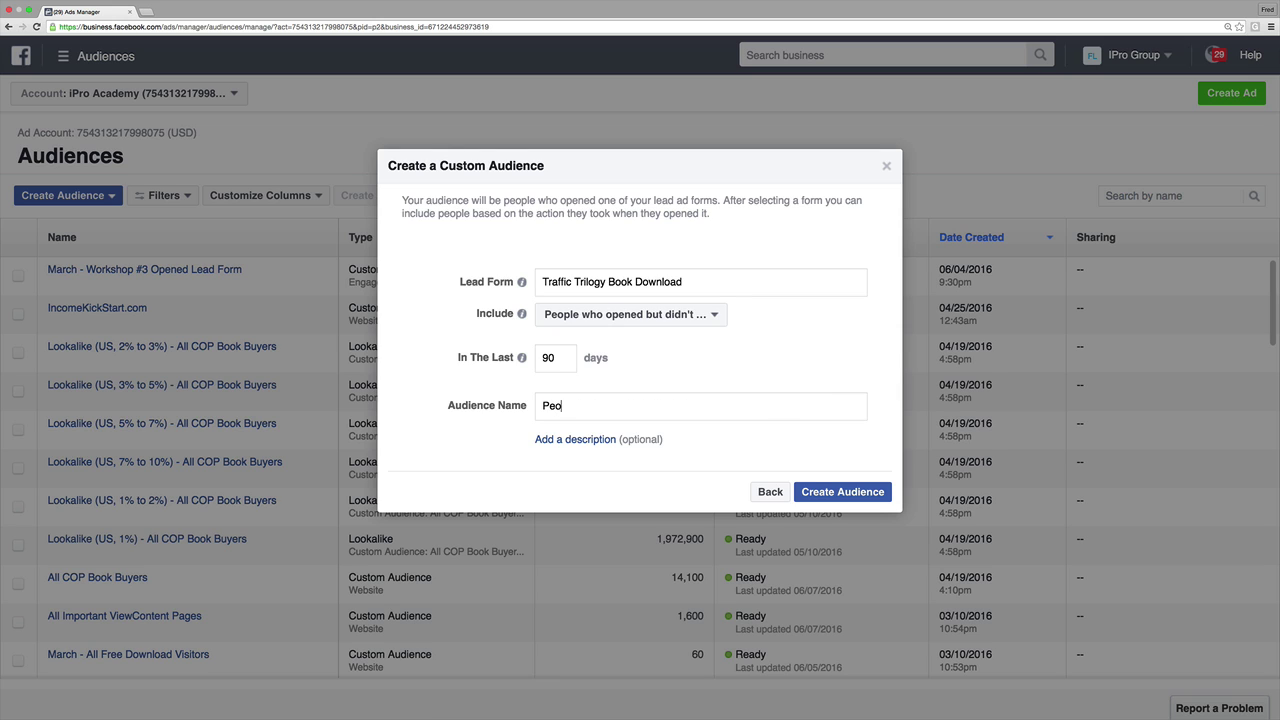
text(ple WhoDi)
key(BackSpace)
key(BackSpace)
text(did)
key(super+a)
text(People Who Did Not Opt-In to Tra)
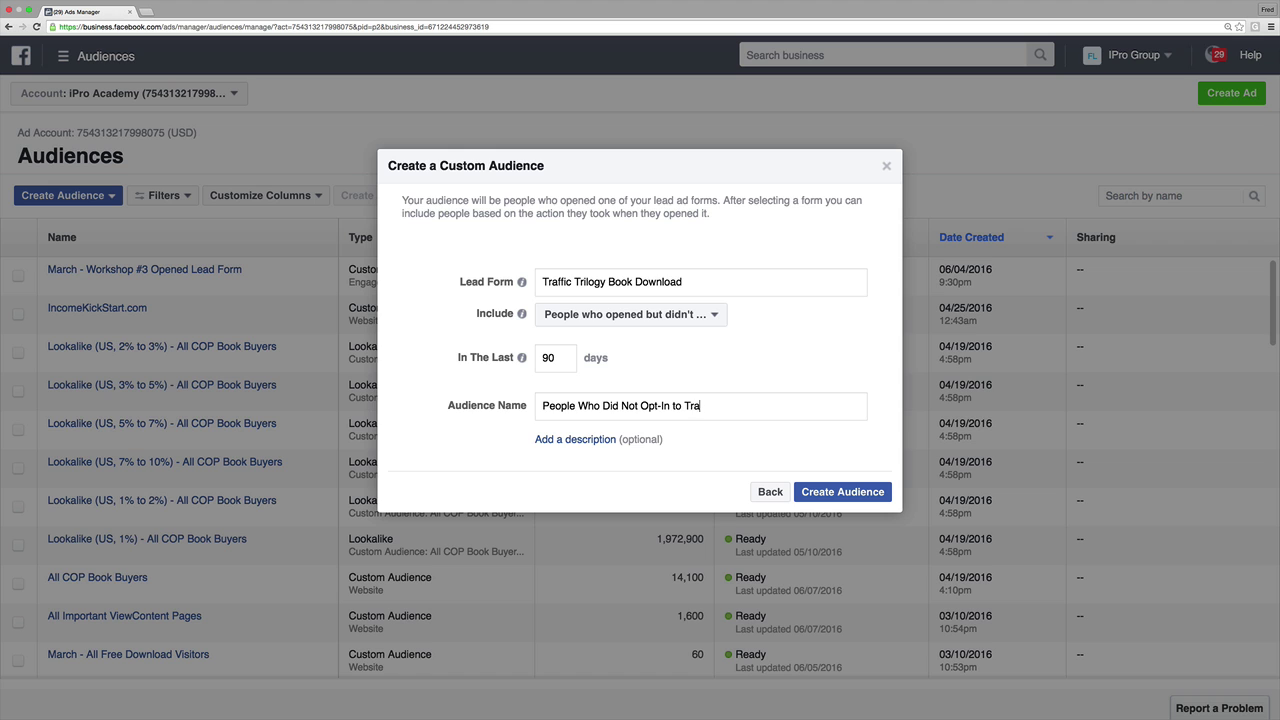
text(ffic Trilogy)
Create the custom audience and dismiss the suggested next steps.
click(856, 491)
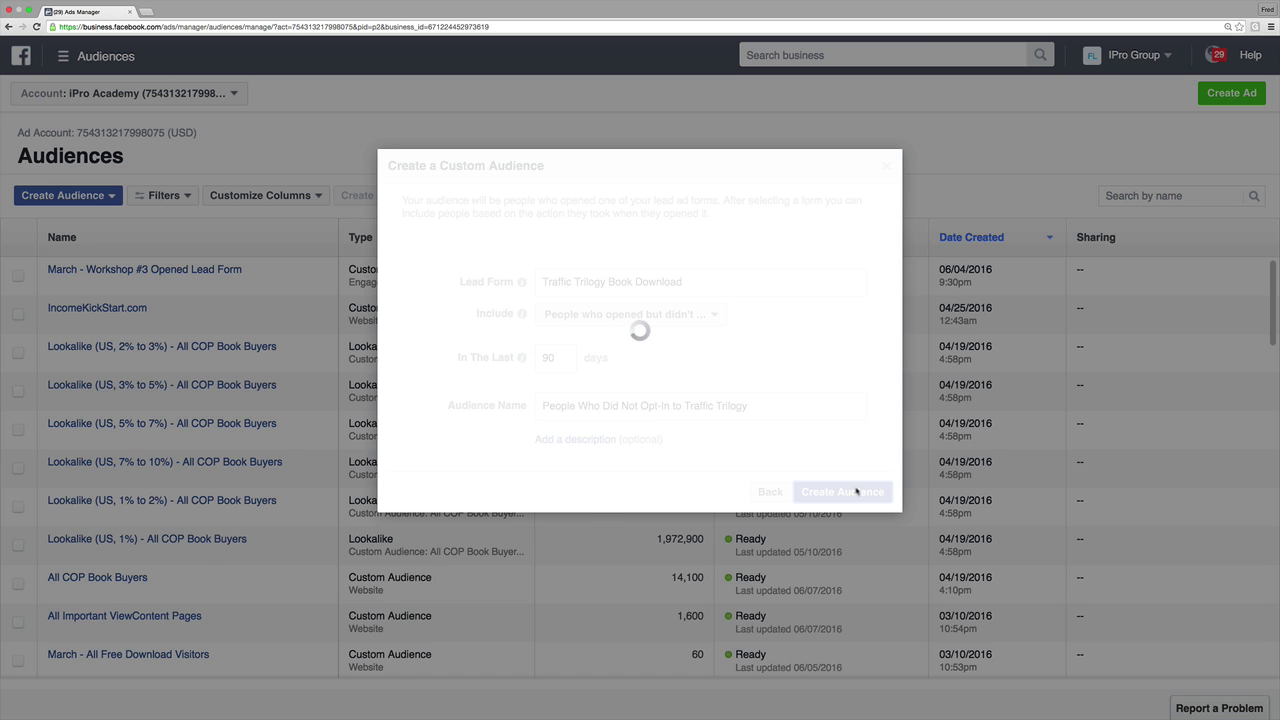
click(870, 408)
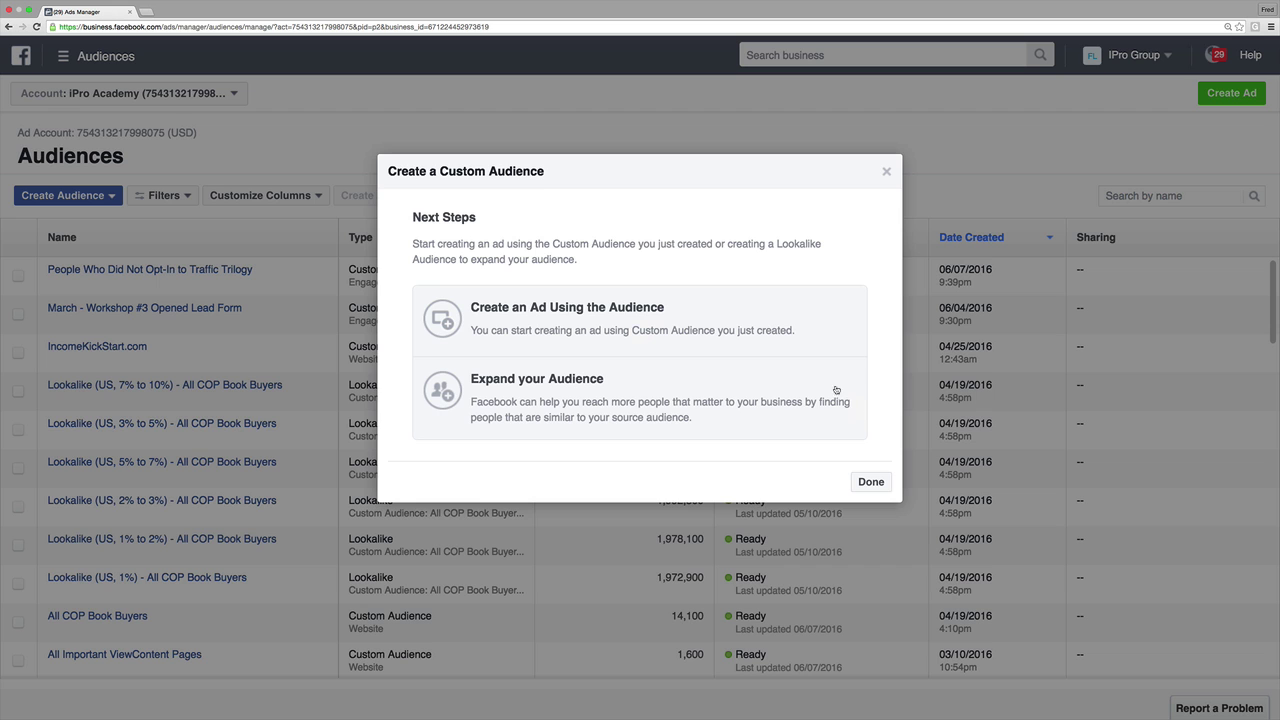
click(886, 172)
Check the availability status of the People Who Did Not Opt-In to Traffic Trilogy audience.
double_click(758, 270)
double_click(800, 269)
triple_click(798, 268)
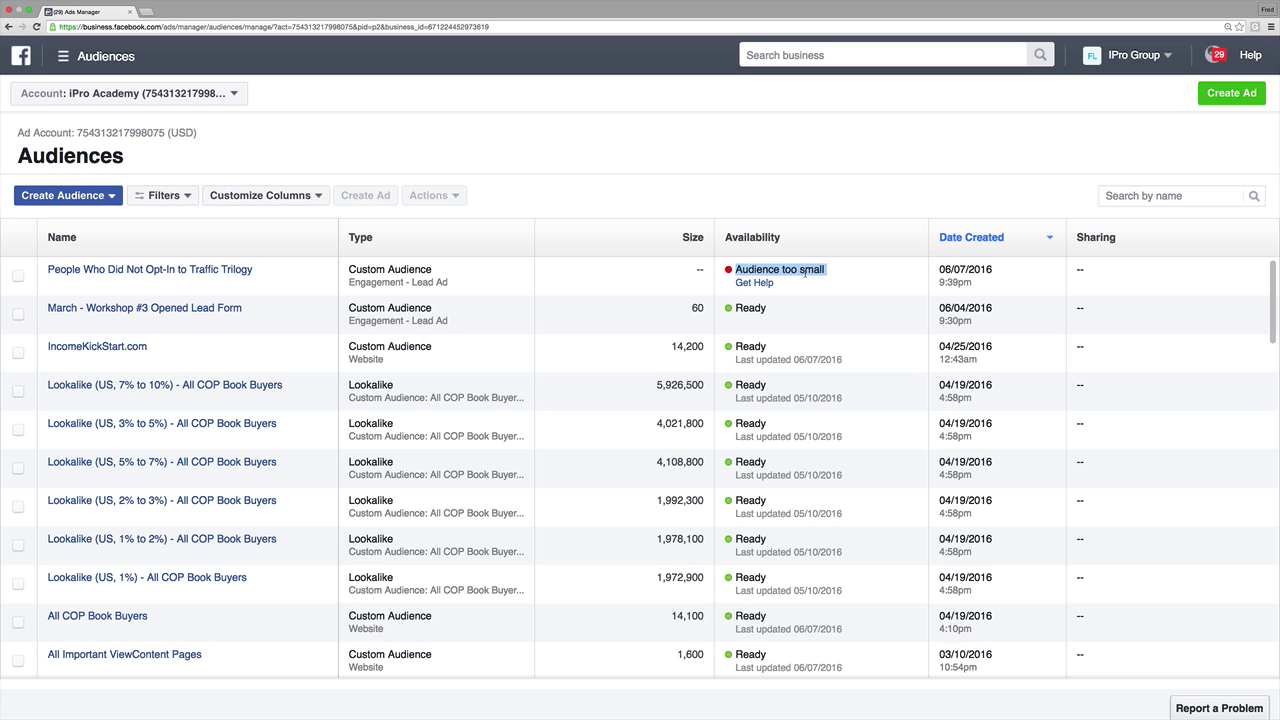
triple_click(804, 270)
click(814, 263)
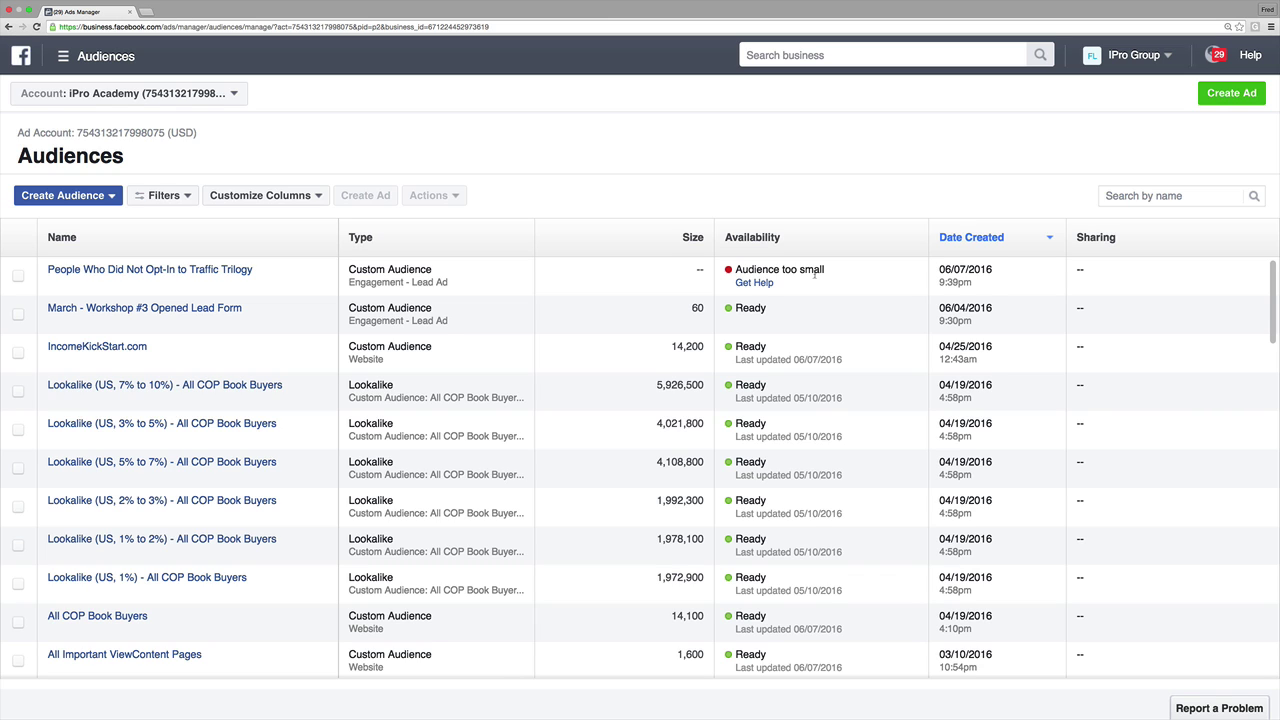
Switch to the PowerPoint slideshow and reveal the strategy for people who opened the form on the lead ad custom audience slide.
key(super+Tab)
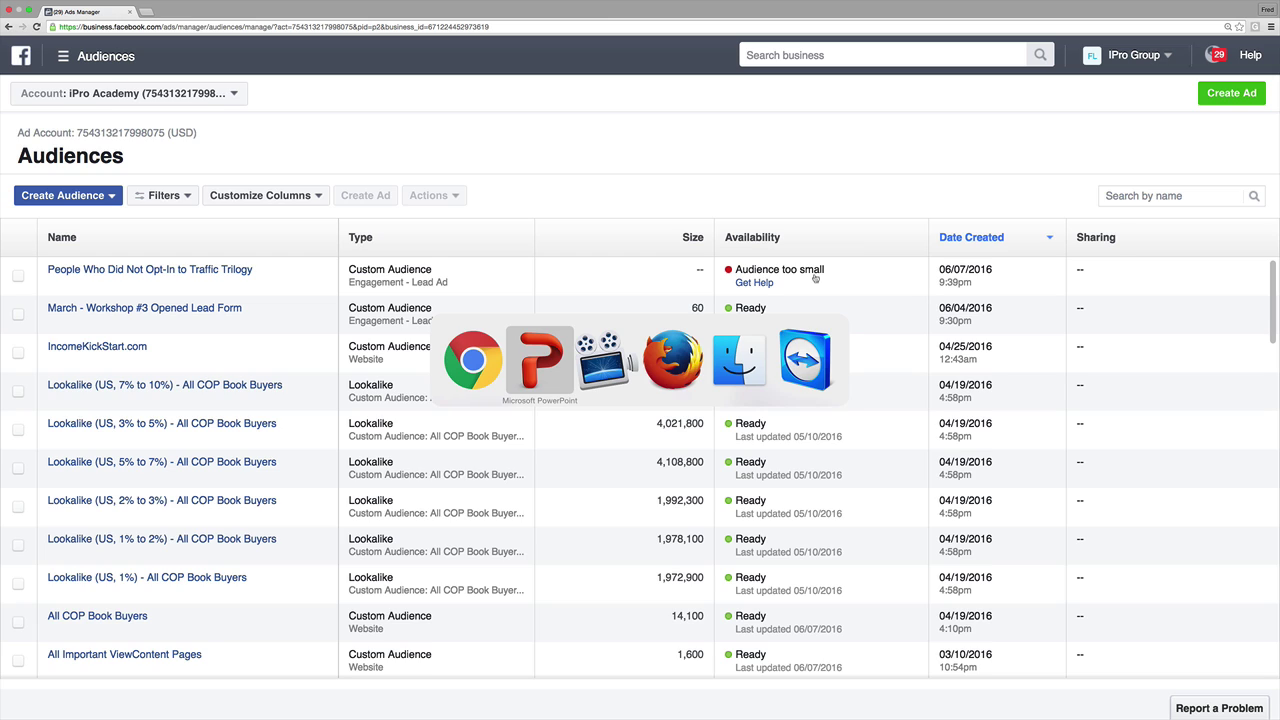
key(Right)
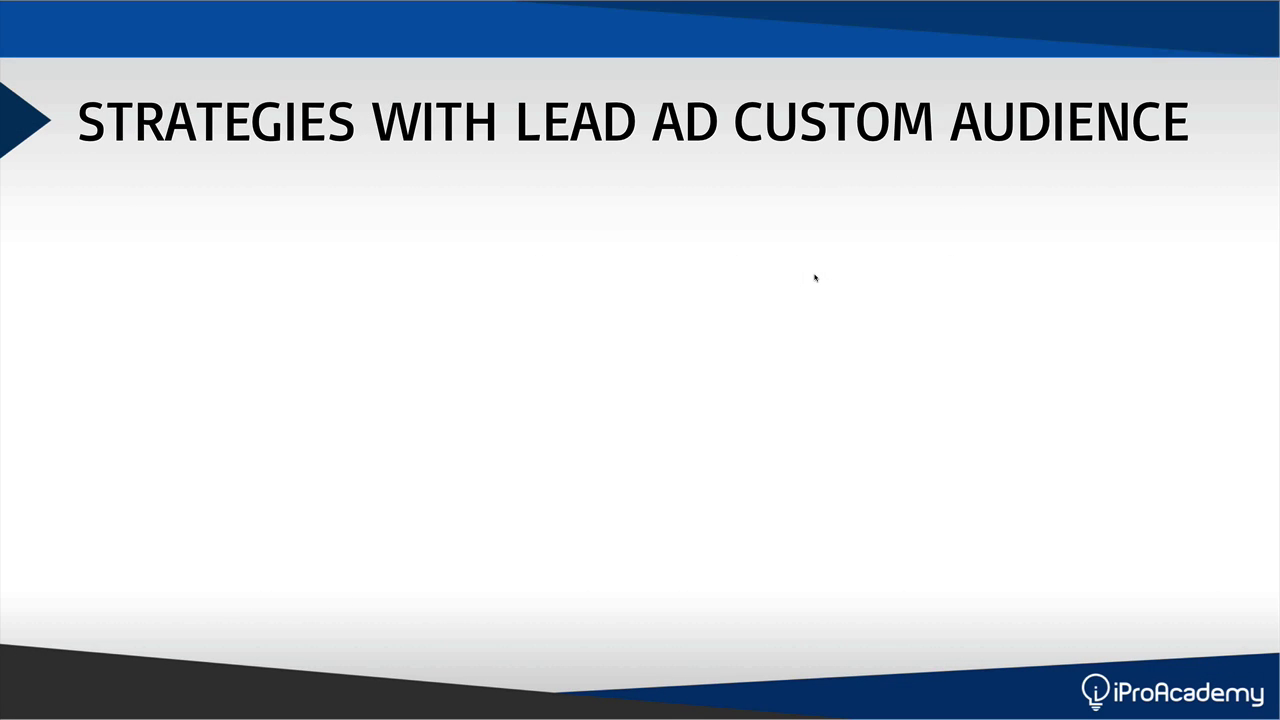
key(Right)
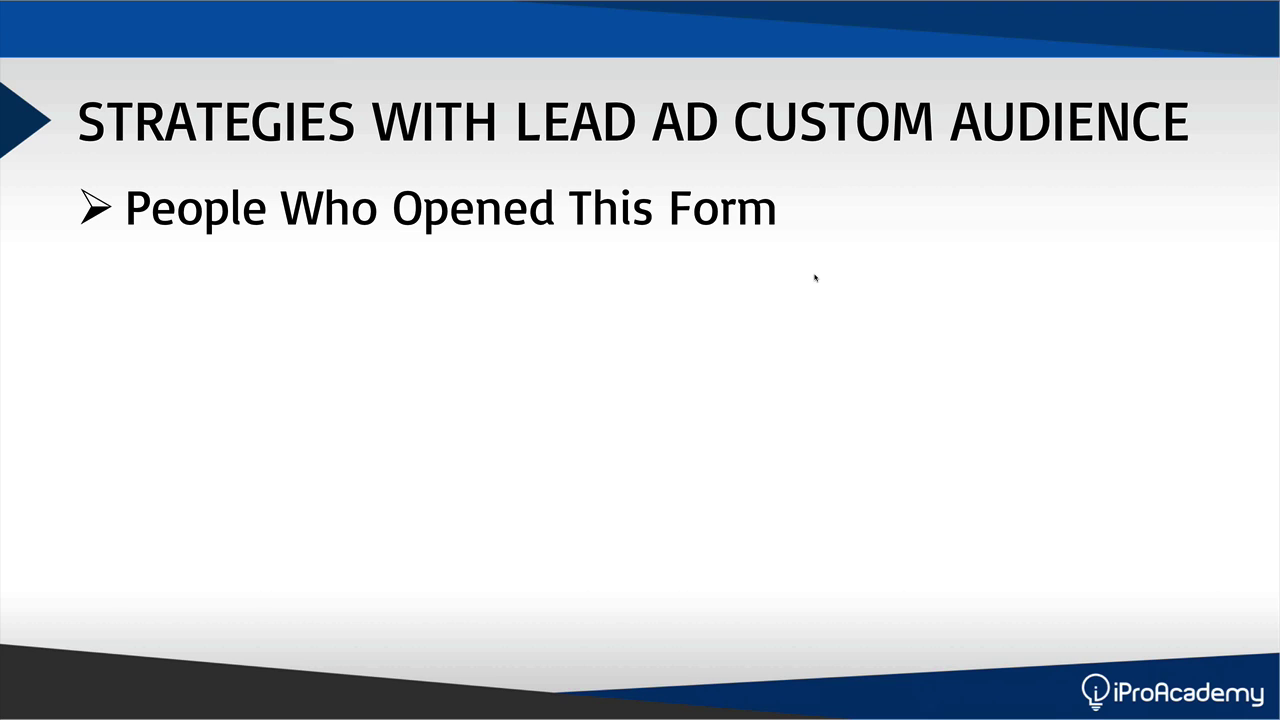
key(Right)
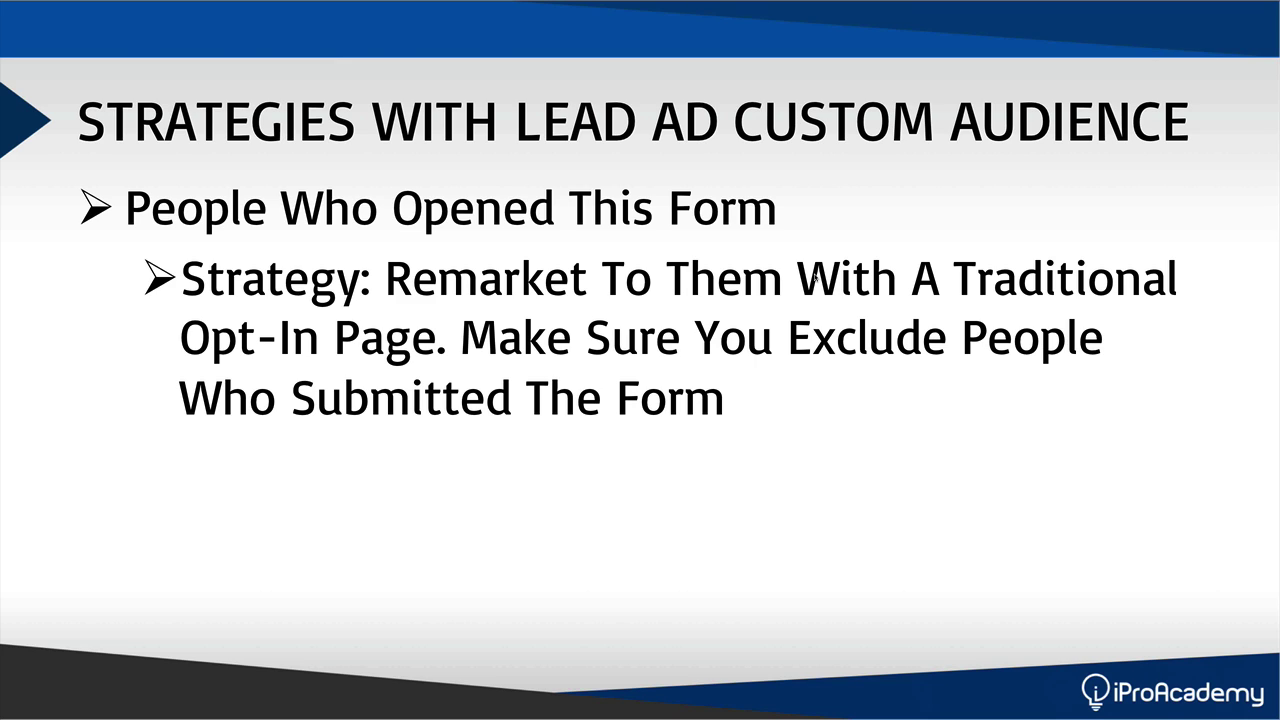